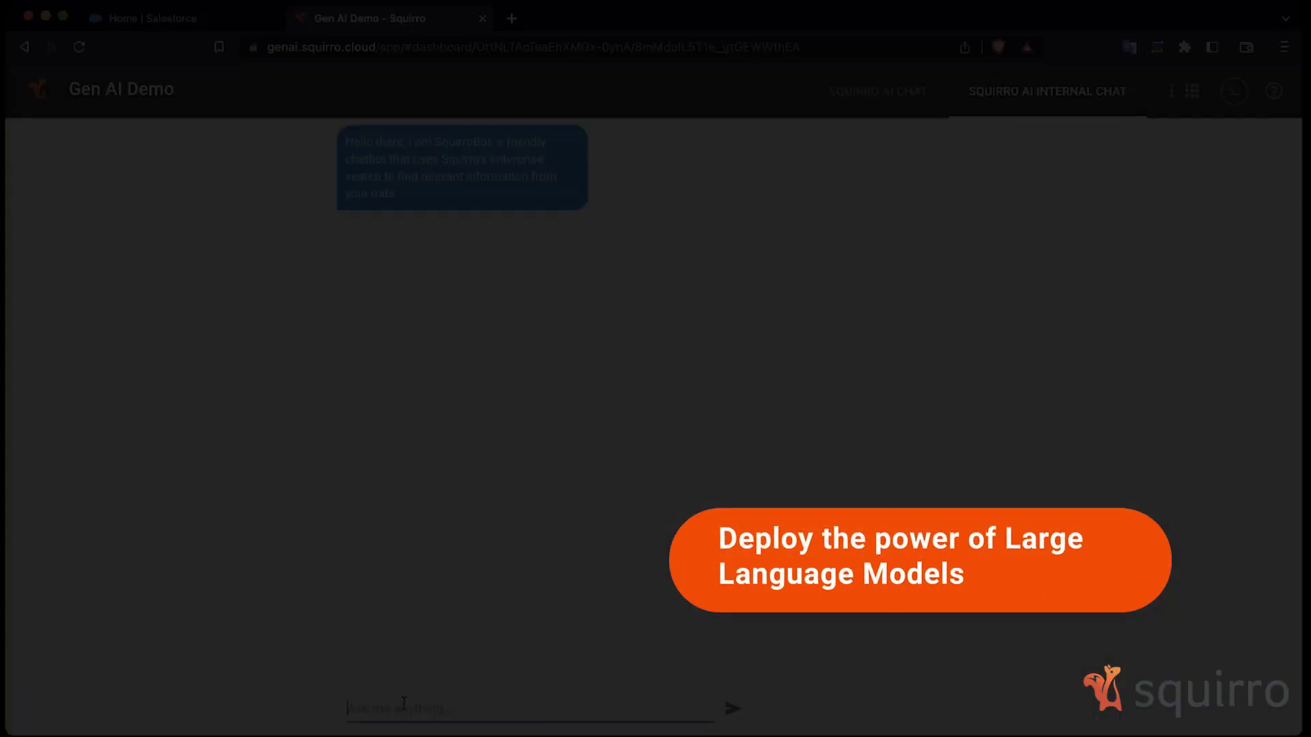
{"action": "type", "text": "what is t"}
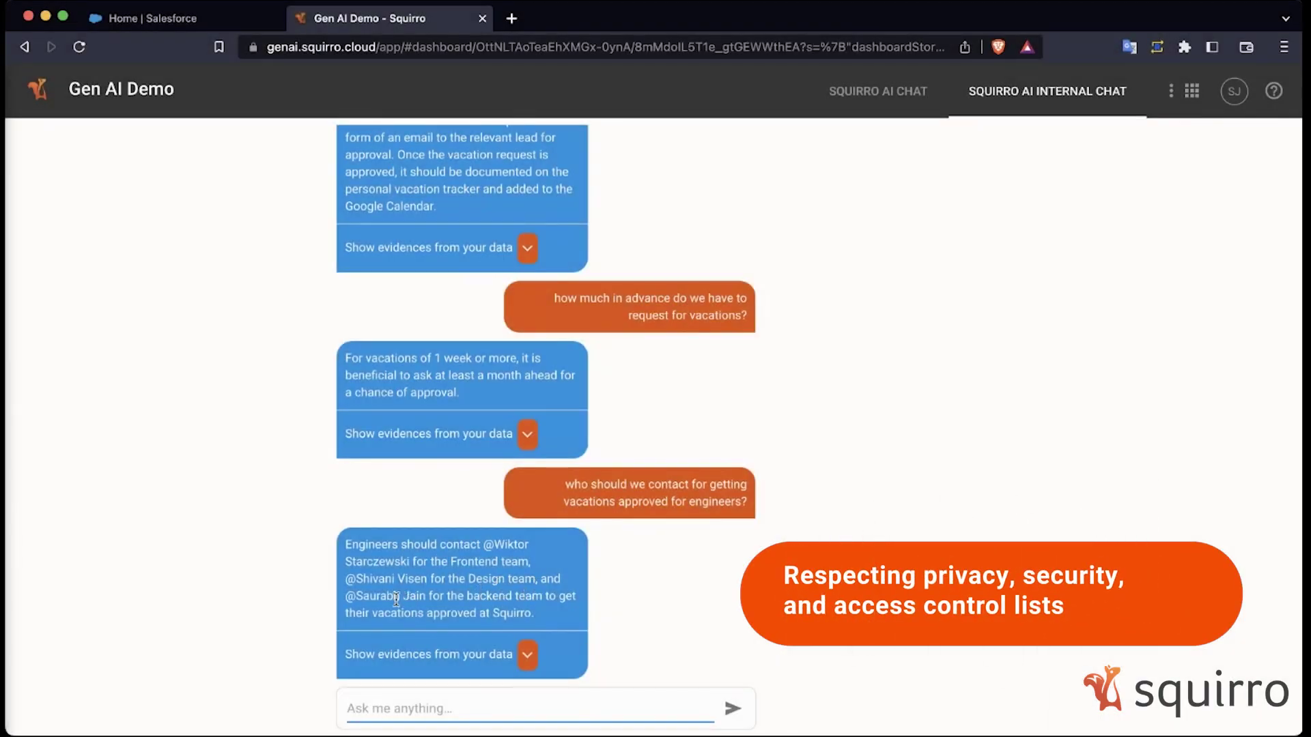
- Highlight the contacts in the engineers' answer, reveal the Vacation Policy source document, and view its Confluence page
{"action": "left_click_drag", "start_coordinate": [360, 597], "coordinate": [537, 619]}
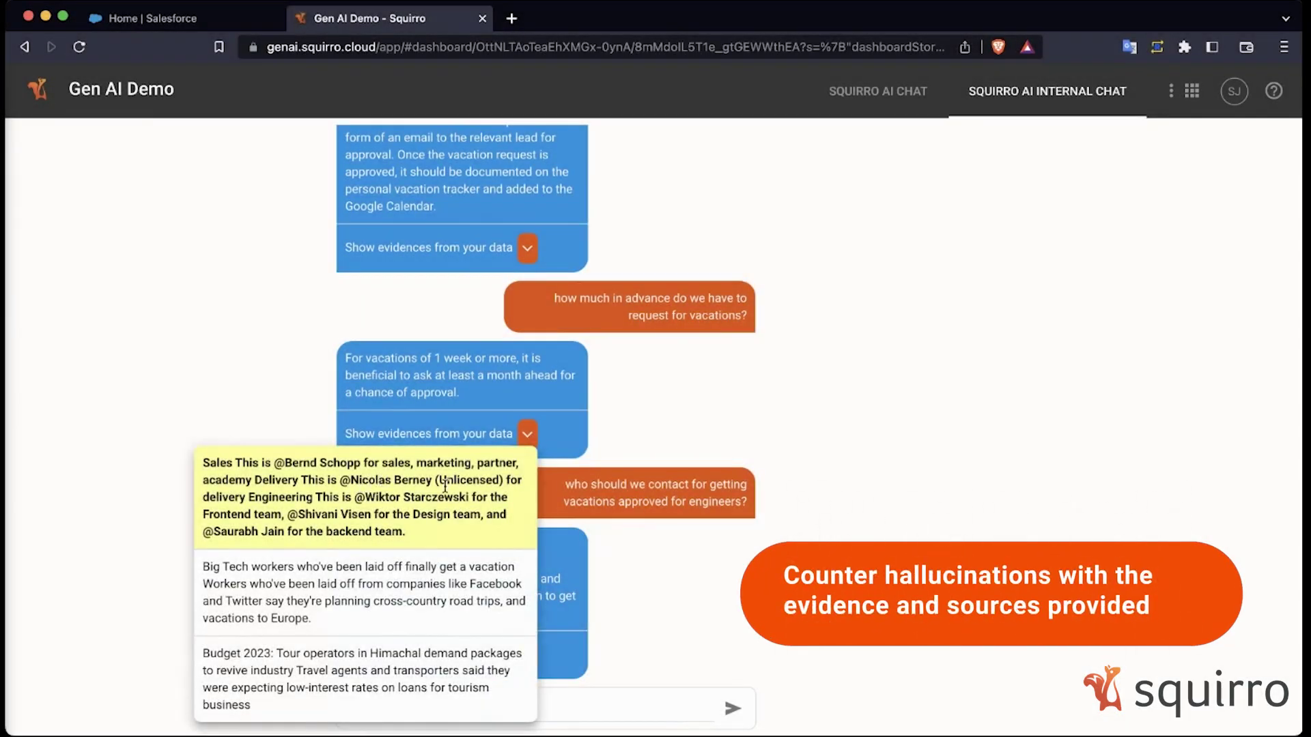
{"action": "left_click", "coordinate": [409, 492]}
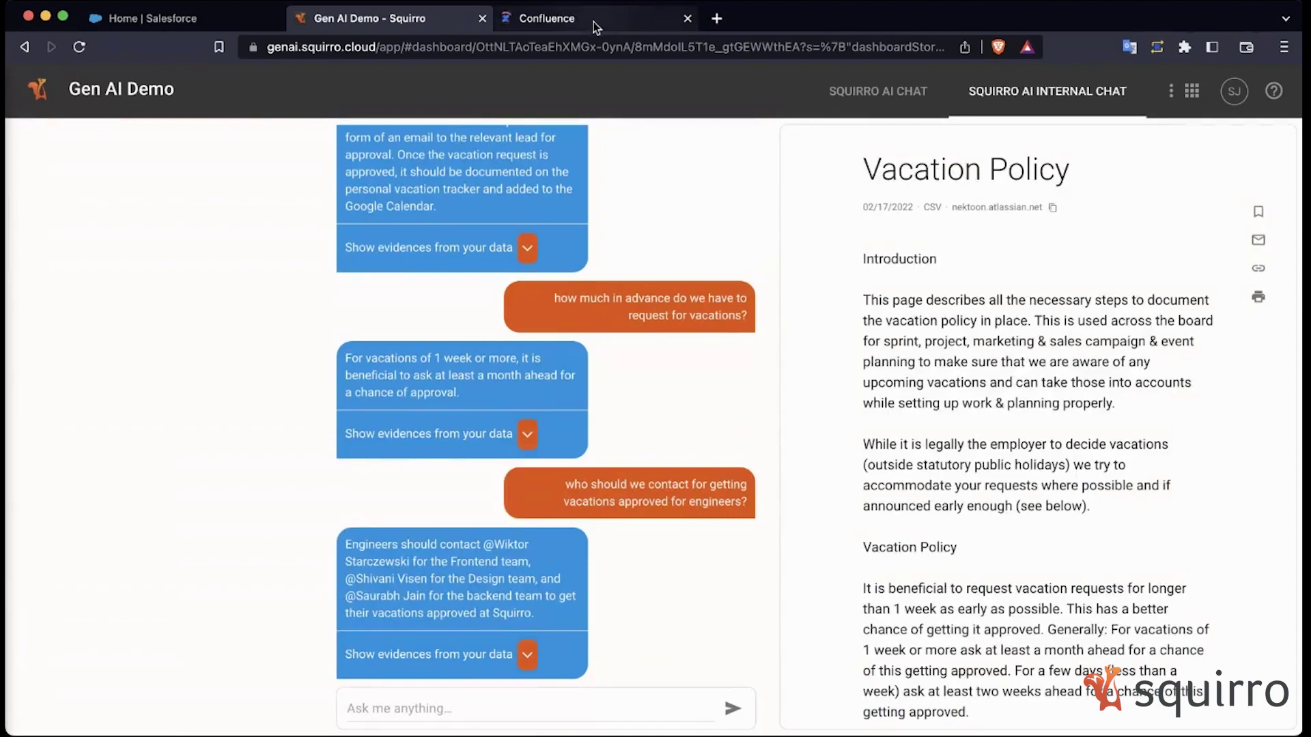
{"action": "left_click", "coordinate": [595, 19]}
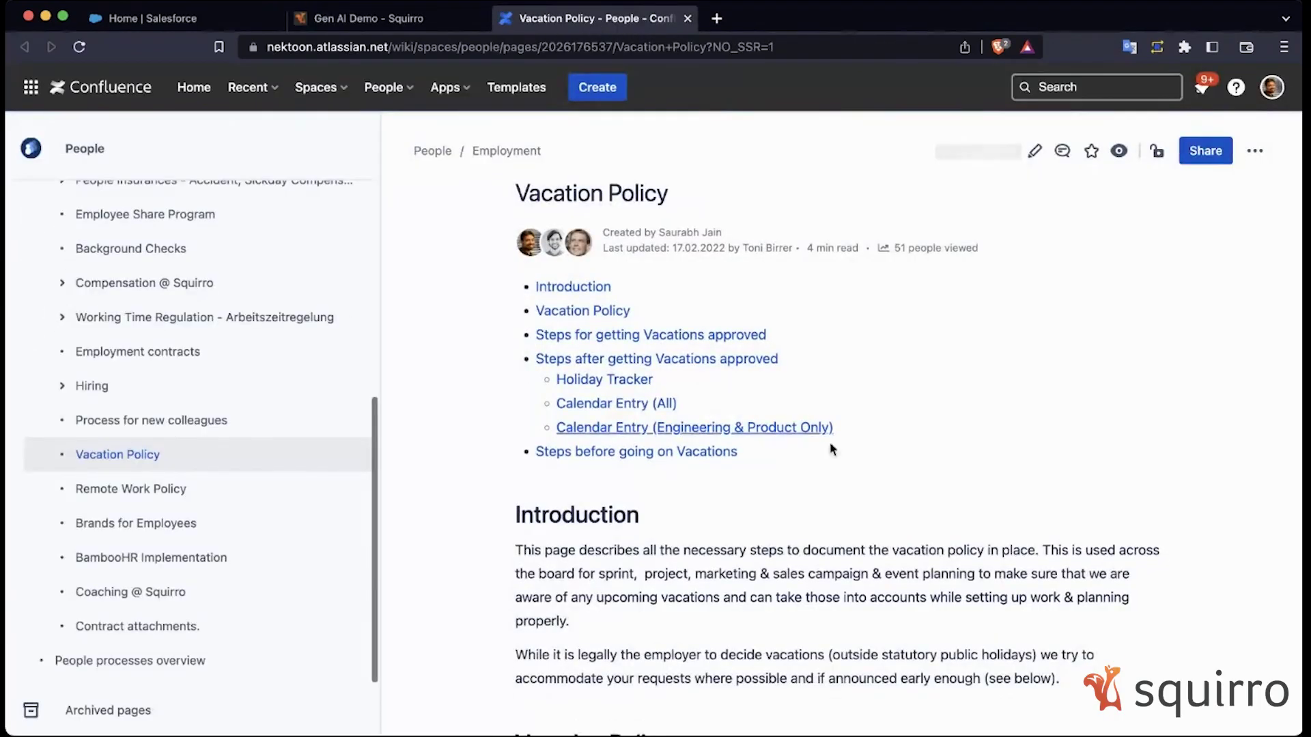
{"action": "scroll", "coordinate": [833, 495], "scroll_direction": "down", "scroll_amount": 1}
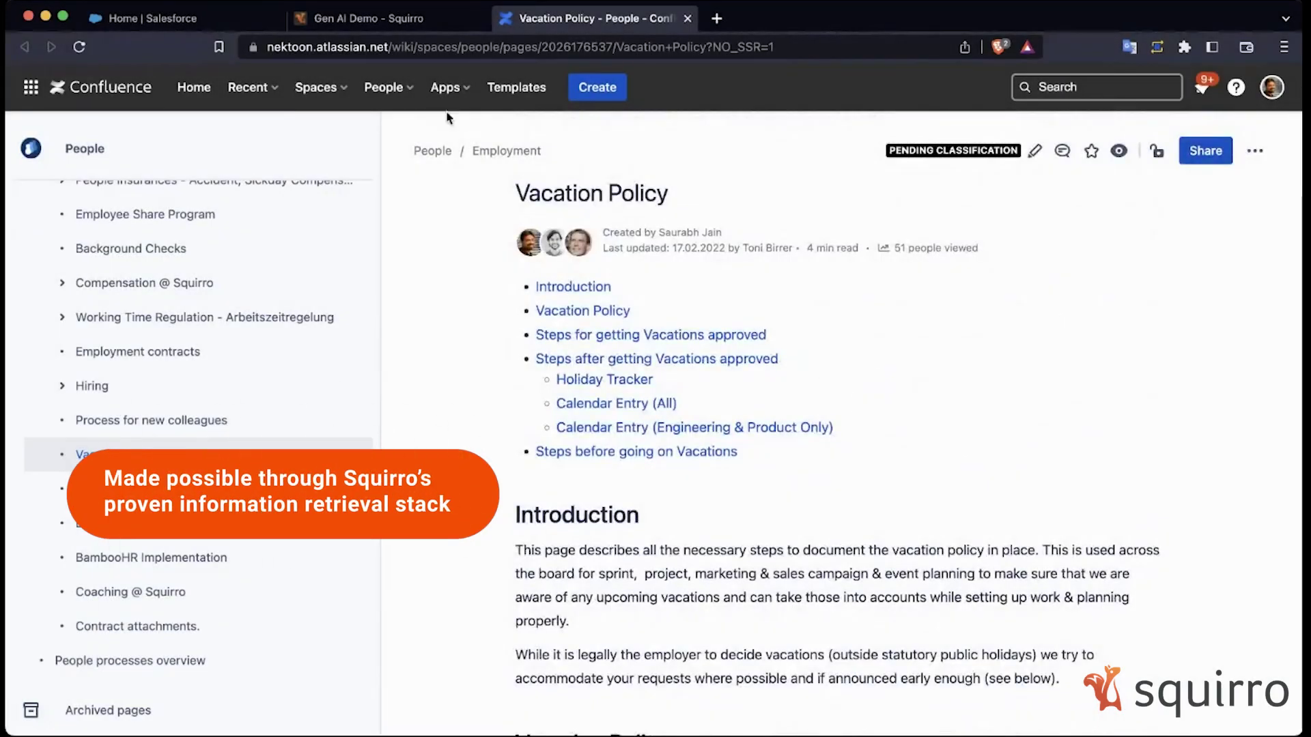
{"action": "left_click", "coordinate": [416, 28]}
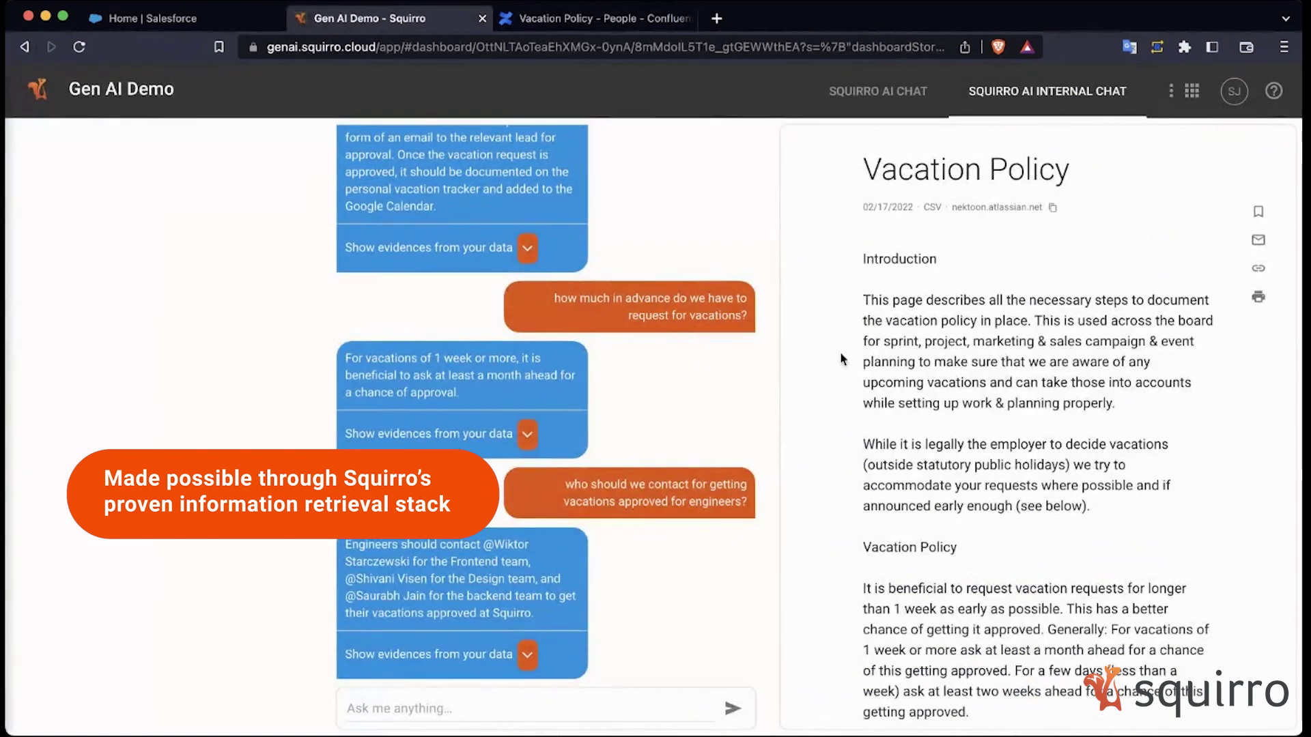